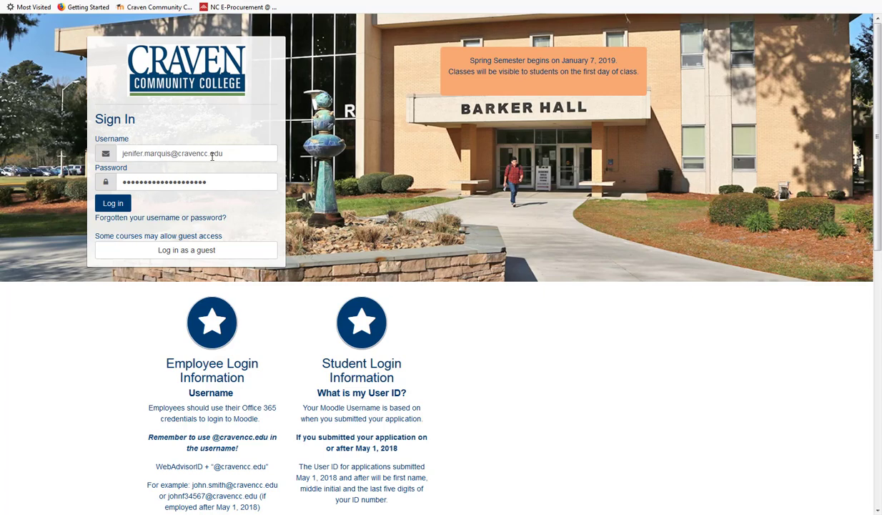
- Submit the entered username and password to log in to the Craven Community College Moodle site
key(Return)
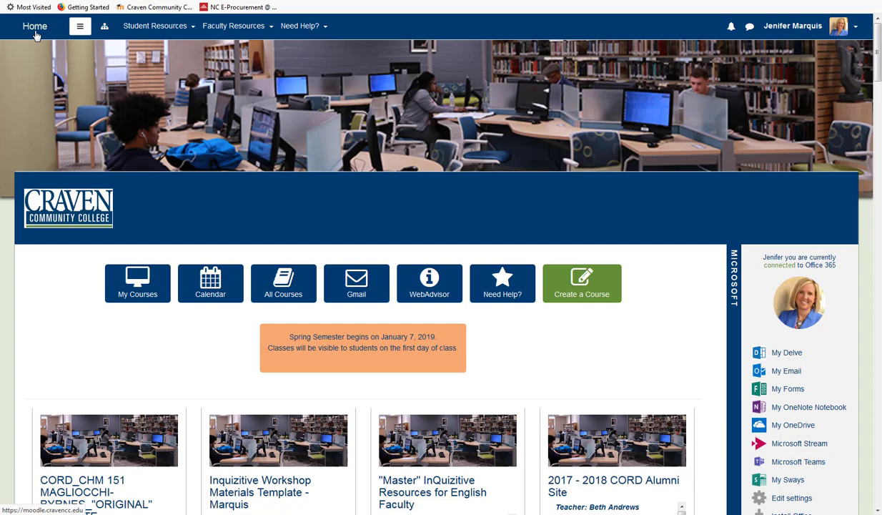
click(191, 30)
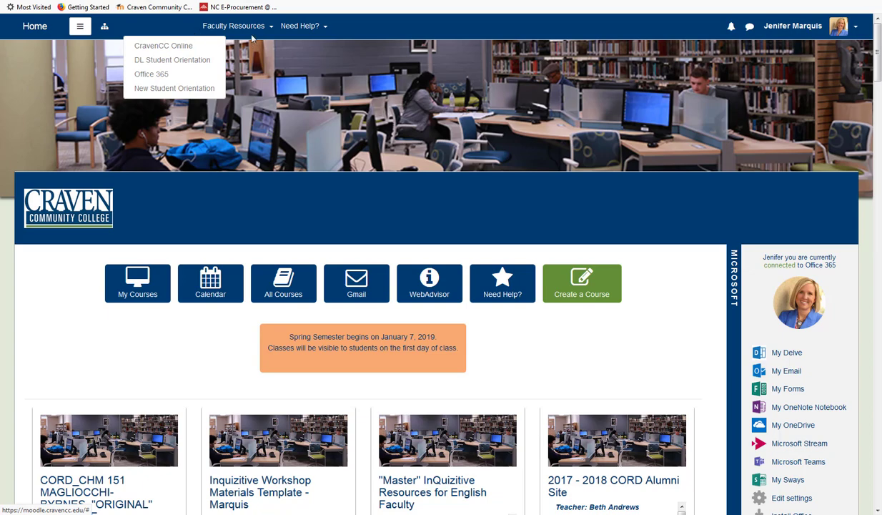
mouse_move(269, 31)
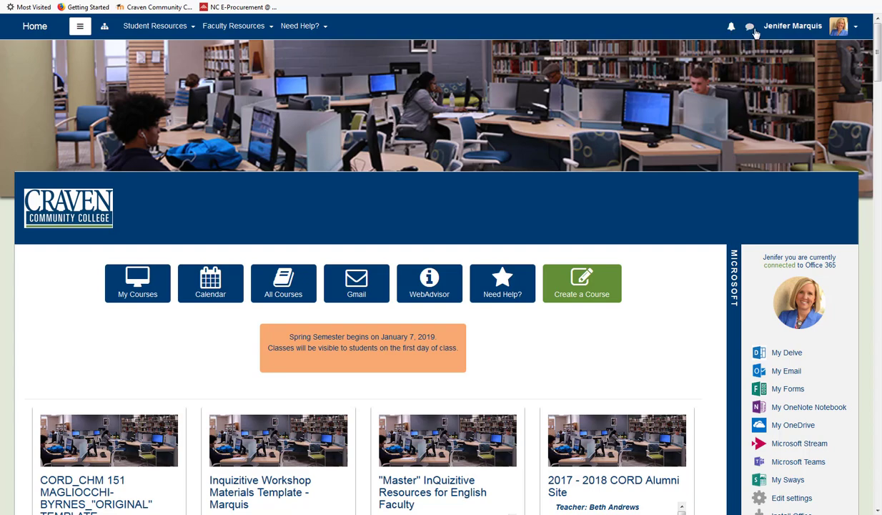
click(856, 28)
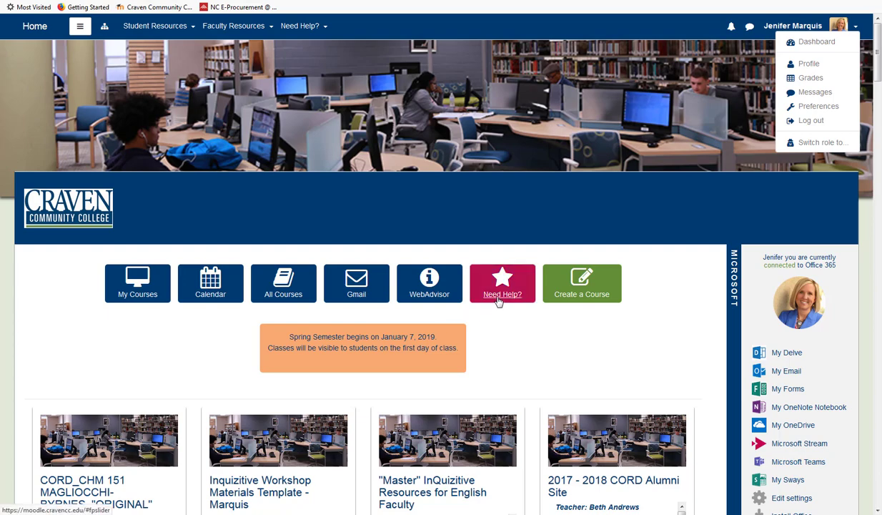
click(498, 301)
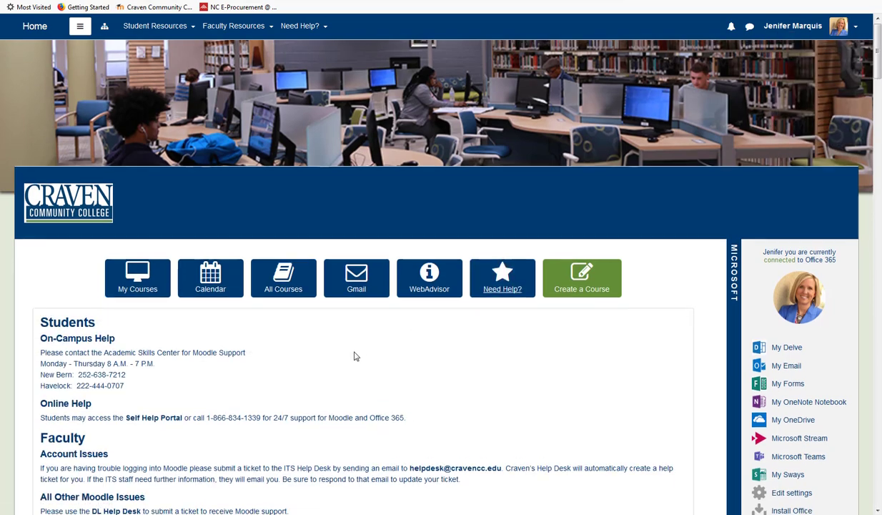
scroll(355, 356, down, 3)
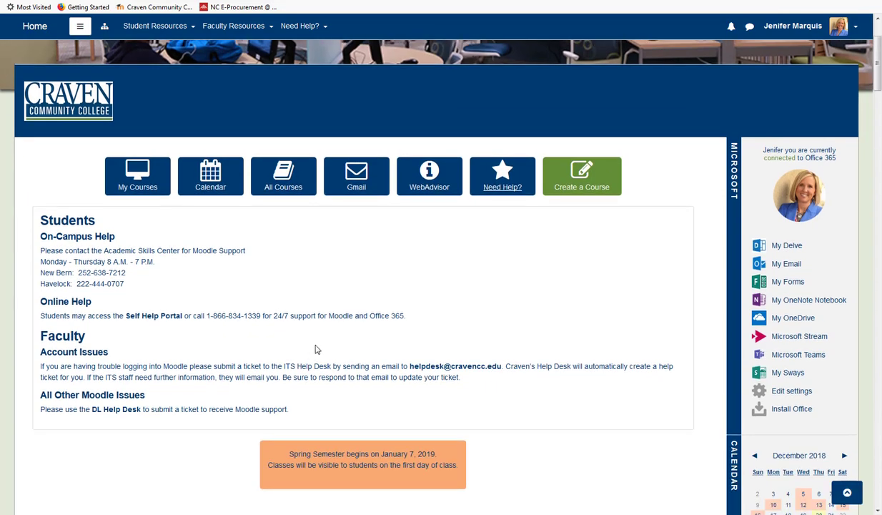
scroll(373, 337, up, 3)
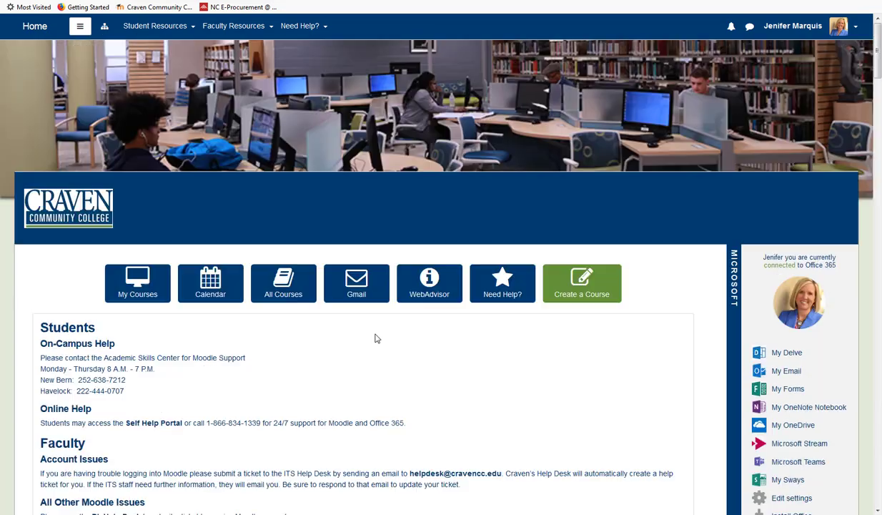
click(28, 29)
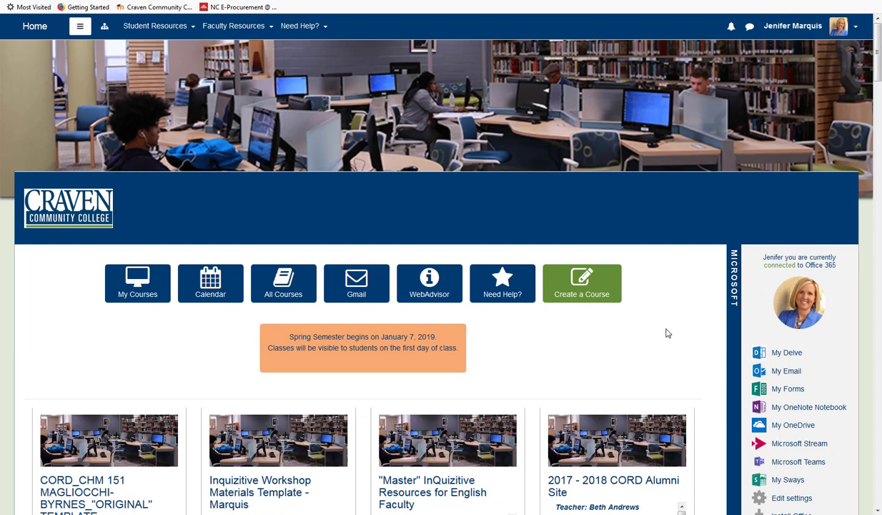
- Open the 2018FAEDU-216-NW2 course card (EDU 216: Foundations of Education) from the dashboard
scroll(667, 333, down, 1)
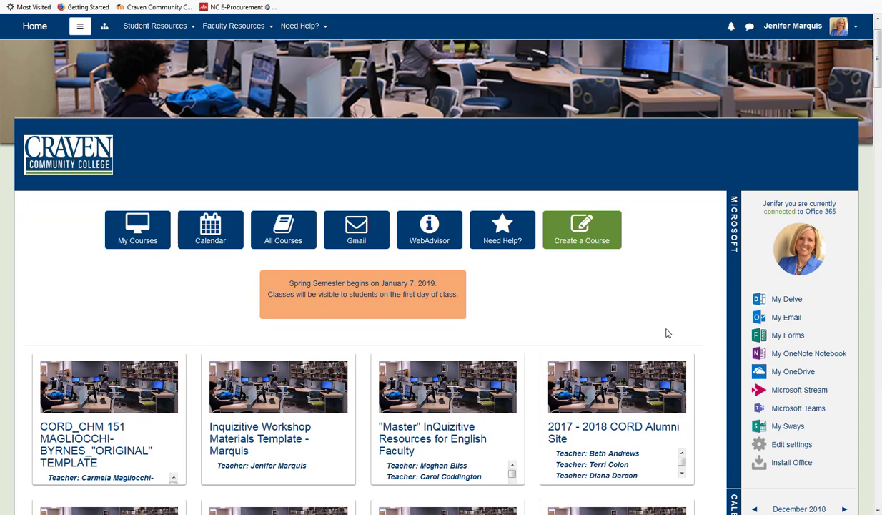
scroll(668, 333, down, 2)
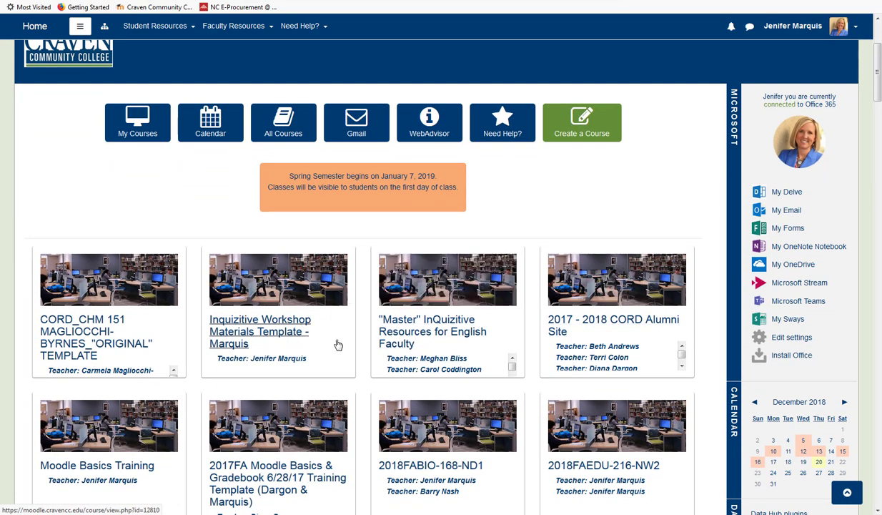
scroll(365, 345, down, 1)
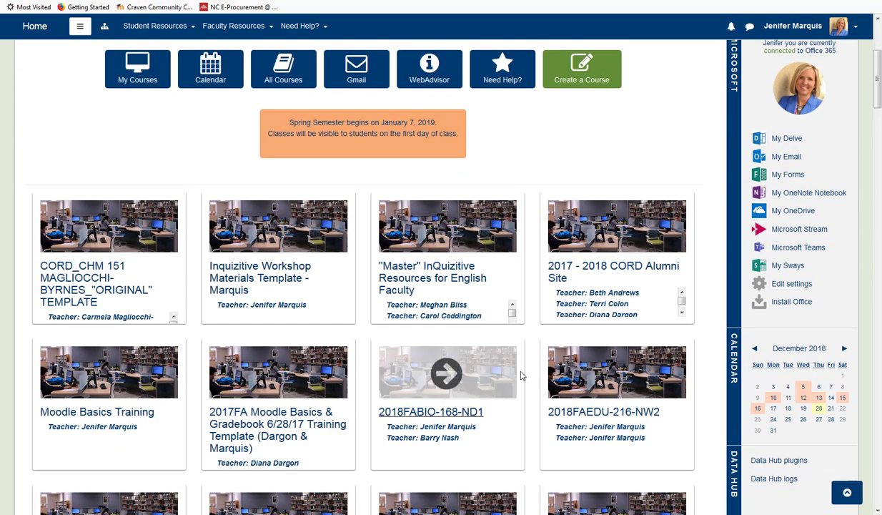
click(592, 413)
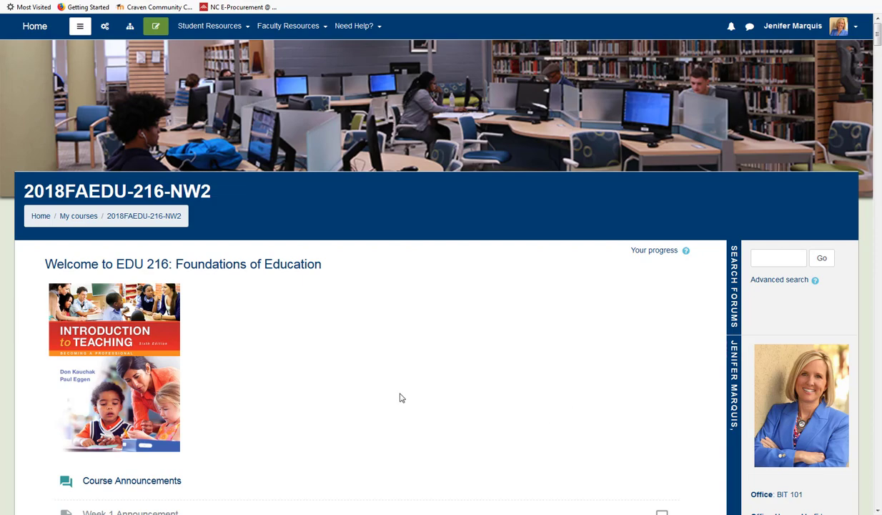
scroll(400, 398, down, 3)
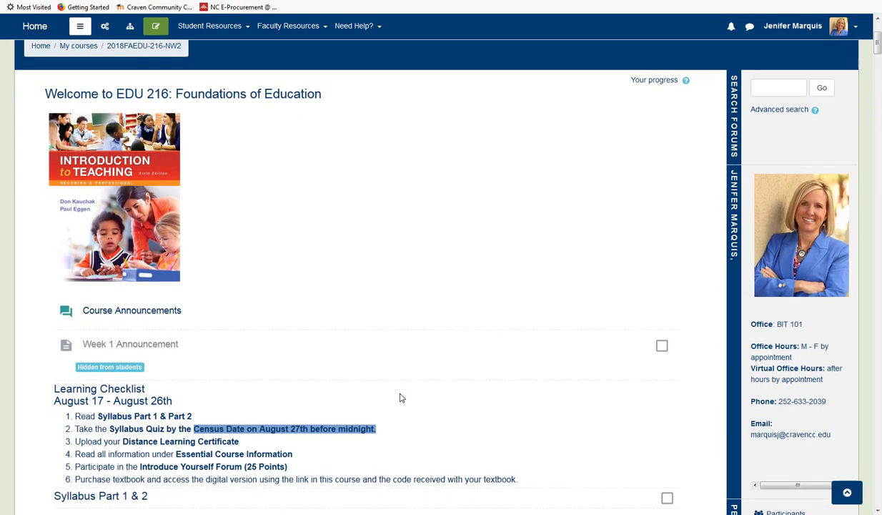
scroll(401, 398, down, 3)
scroll(259, 413, down, 1)
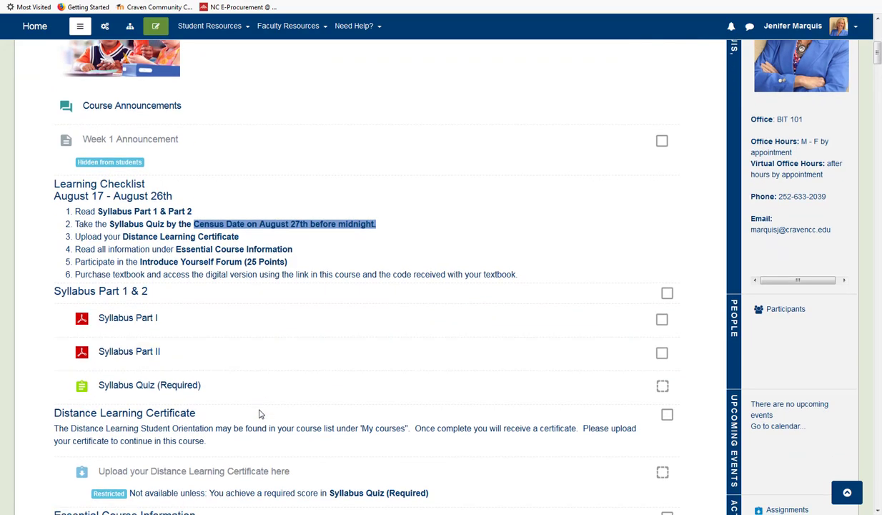
scroll(260, 413, down, 3)
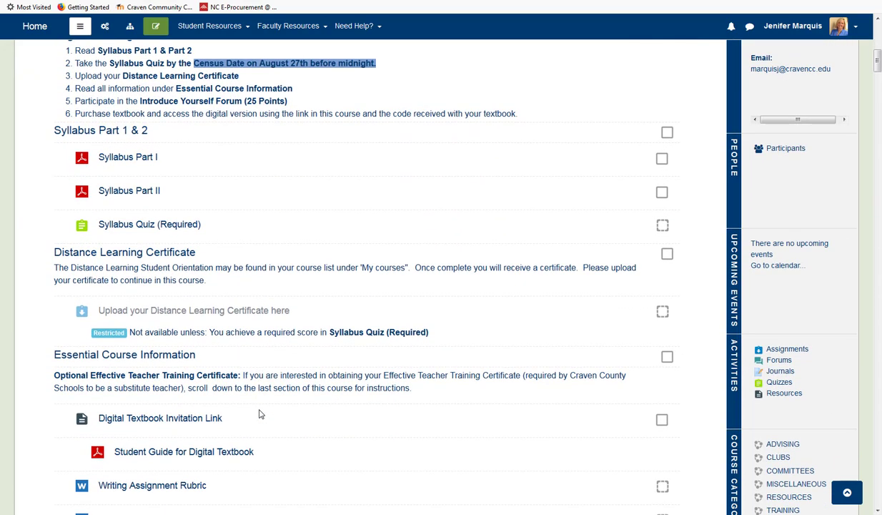
scroll(208, 329, down, 2)
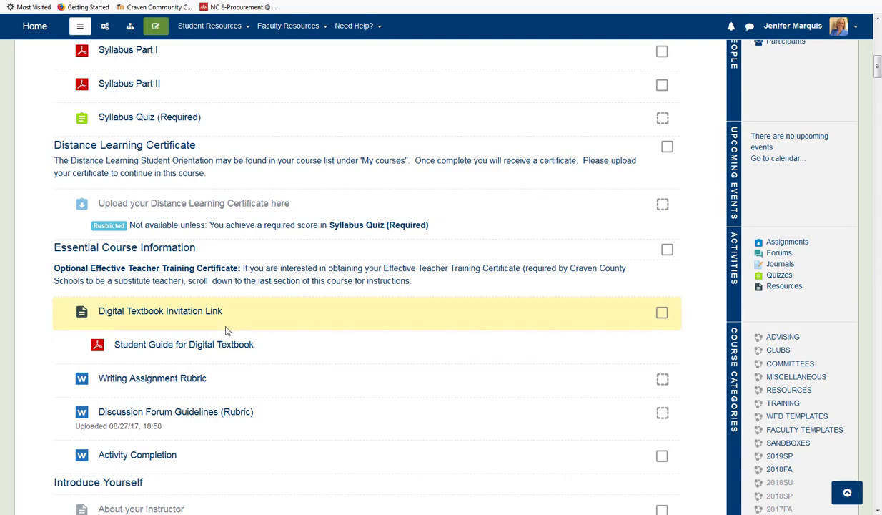
scroll(226, 331, down, 4)
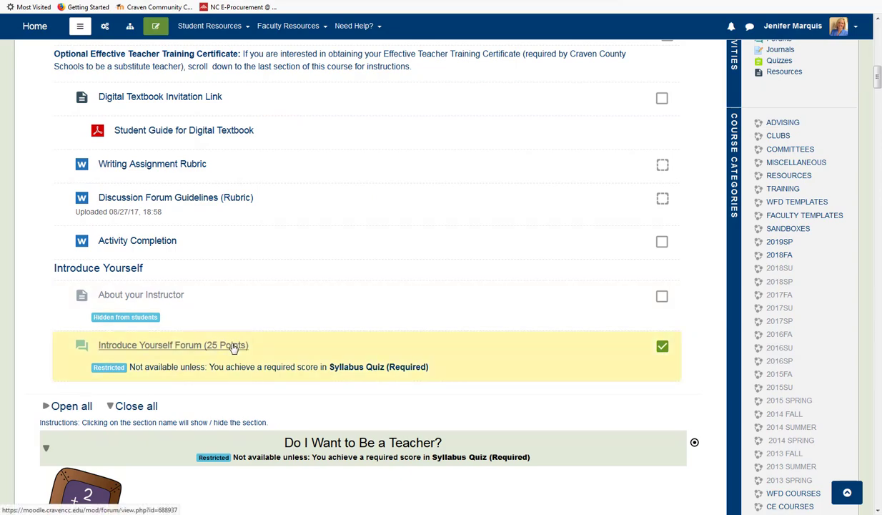
scroll(232, 346, down, 5)
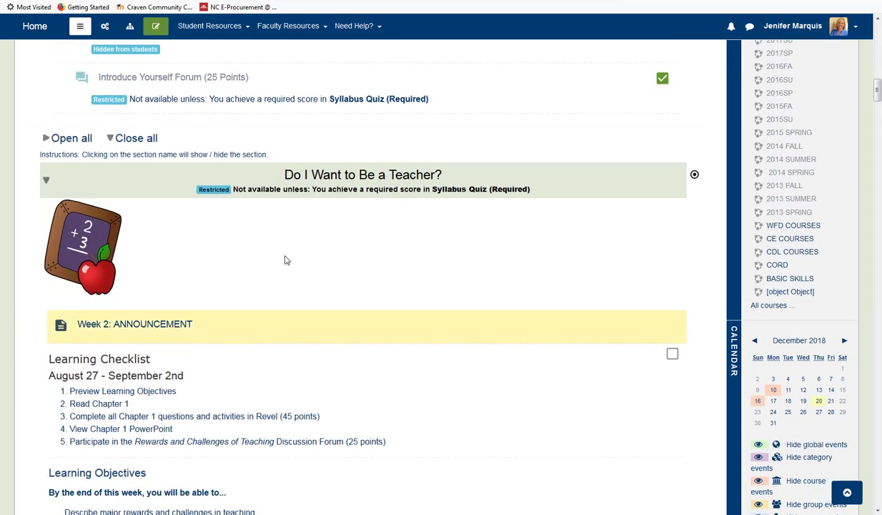
scroll(282, 232, down, 1)
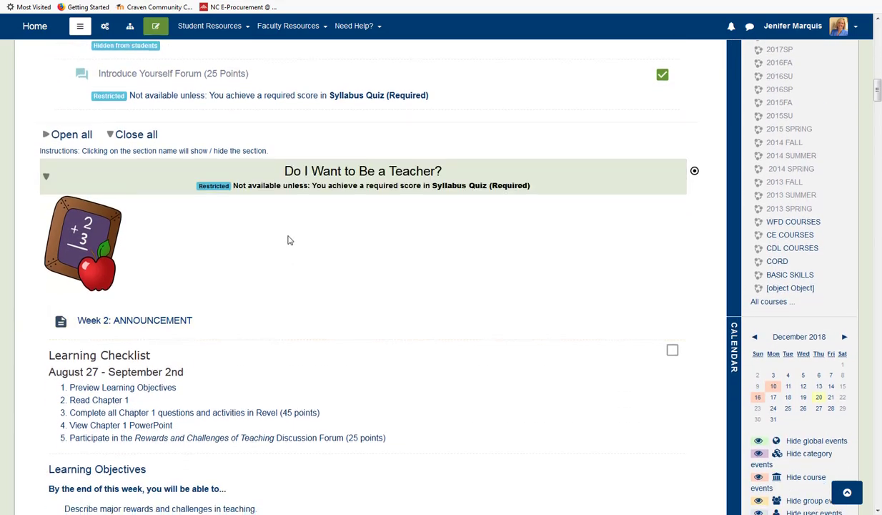
scroll(290, 240, down, 5)
scroll(268, 203, up, 2)
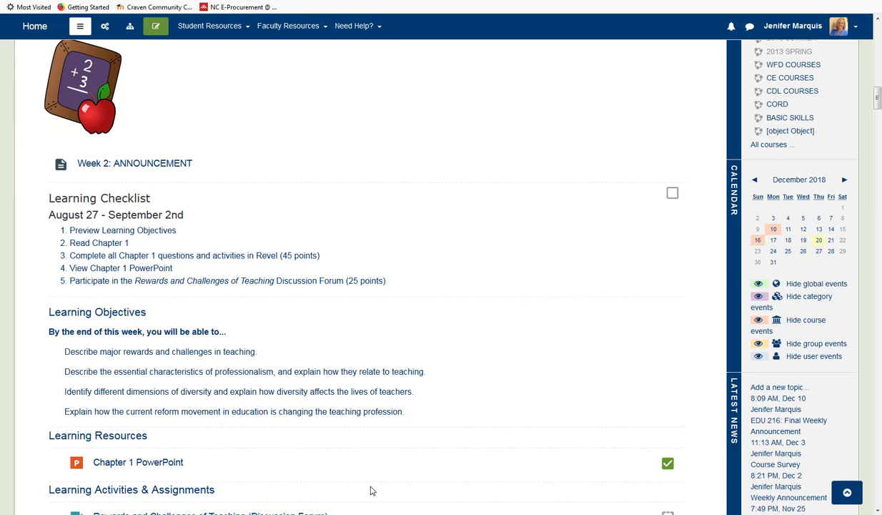
click(106, 29)
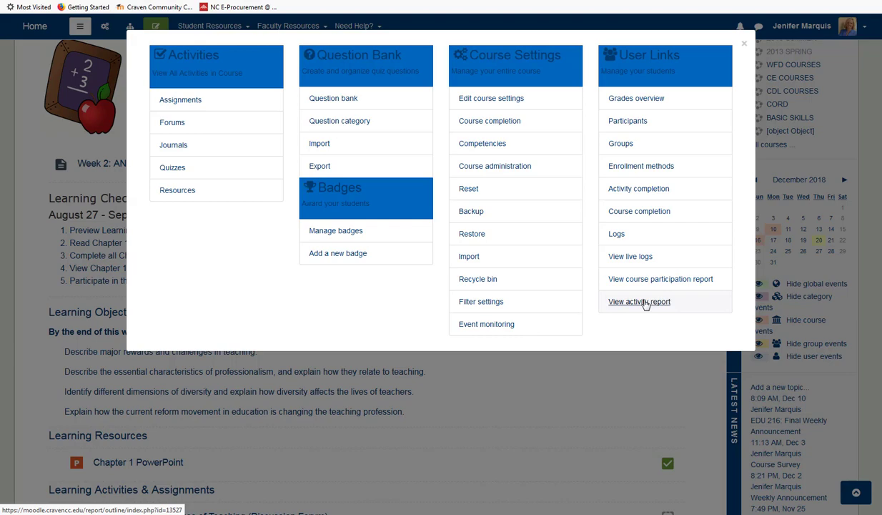
click(744, 46)
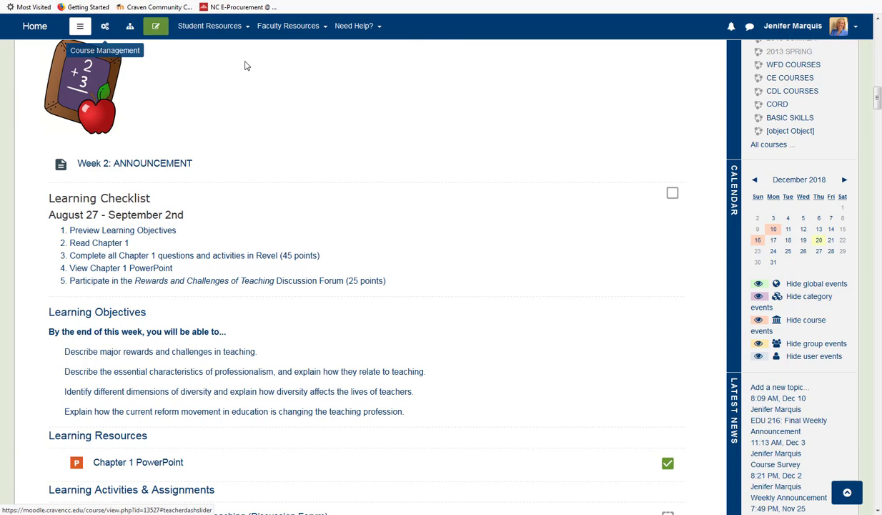
- Turn editing on for the EDU 216 course page
click(157, 27)
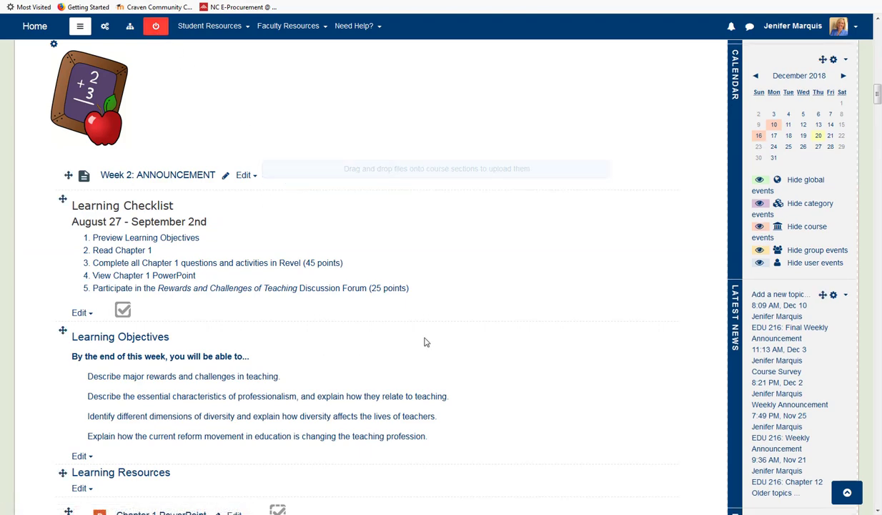
scroll(494, 328, up, 3)
scroll(496, 329, up, 10)
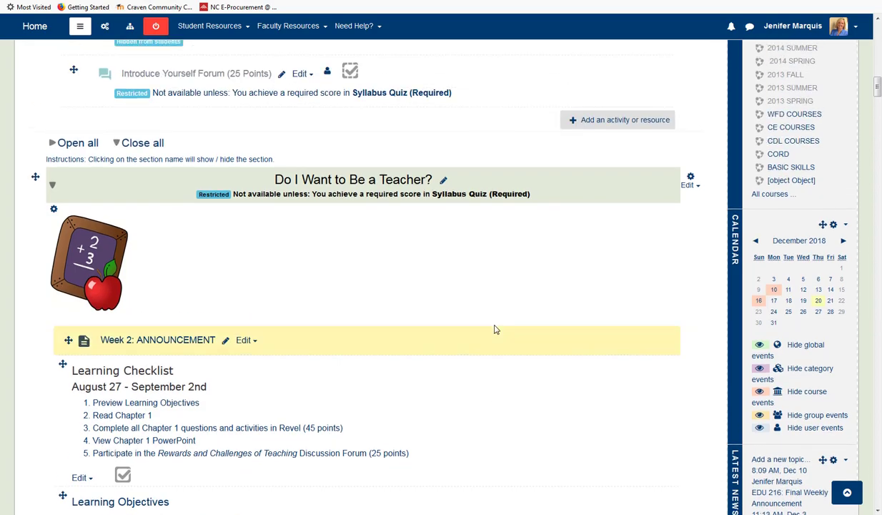
scroll(496, 328, up, 10)
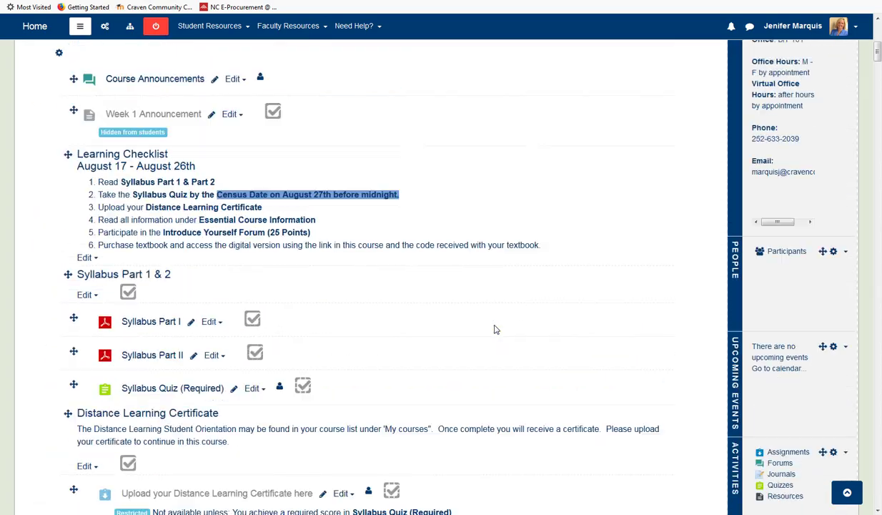
- Review the move handles and Edit menus down to the Rewards and Challenges of Teaching forum
scroll(664, 386, down, 3)
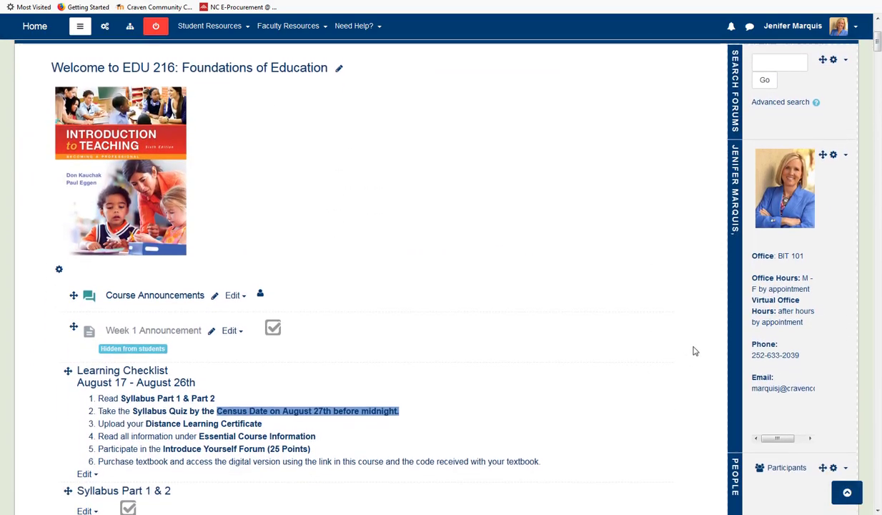
scroll(773, 379, down, 5)
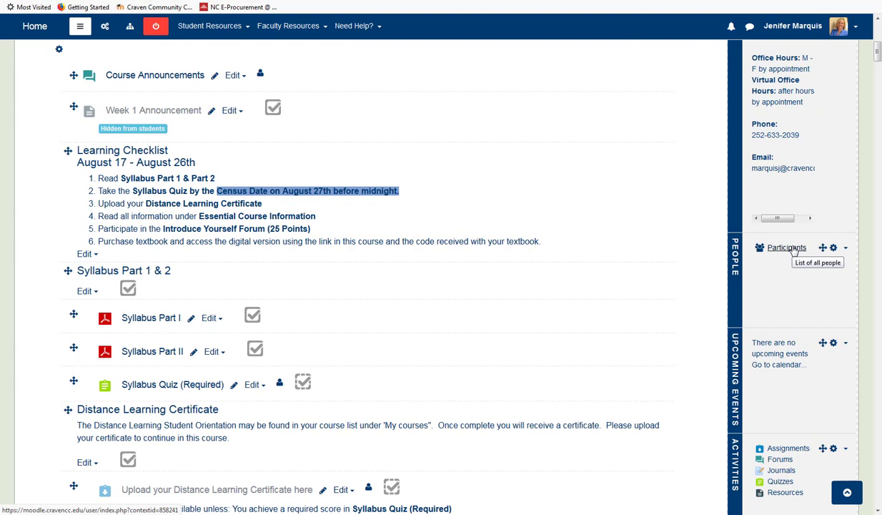
scroll(684, 290, down, 3)
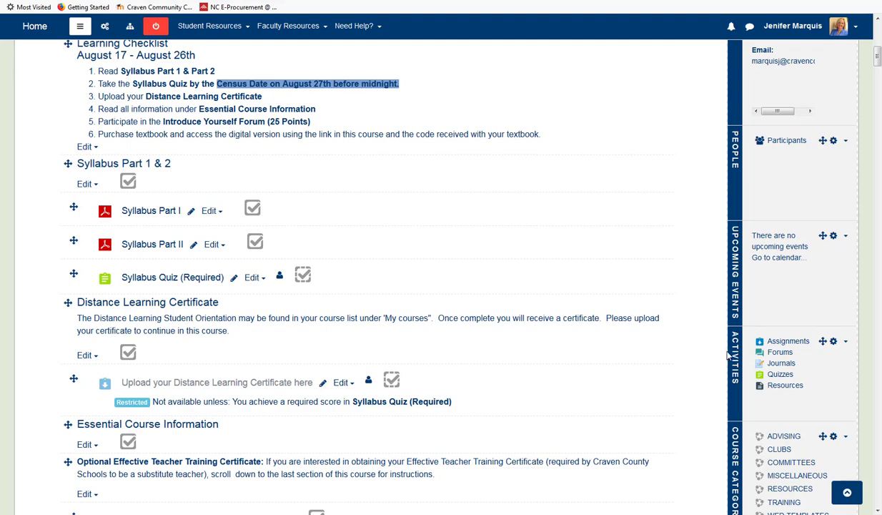
scroll(702, 340, down, 3)
scroll(728, 353, down, 3)
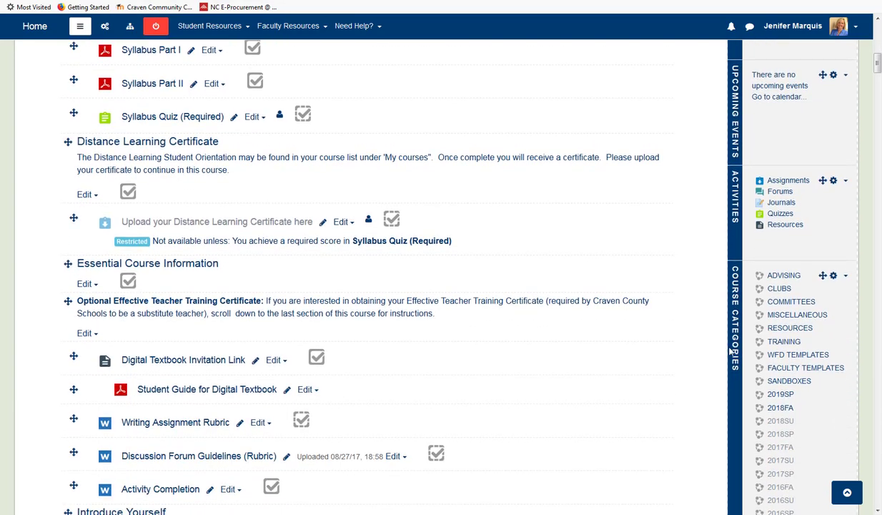
scroll(729, 352, down, 9)
scroll(729, 352, down, 8)
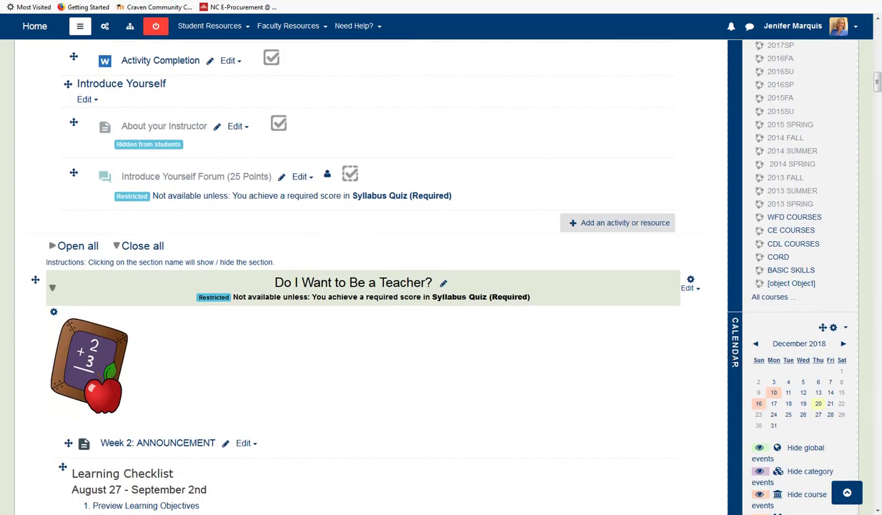
scroll(734, 366, down, 2)
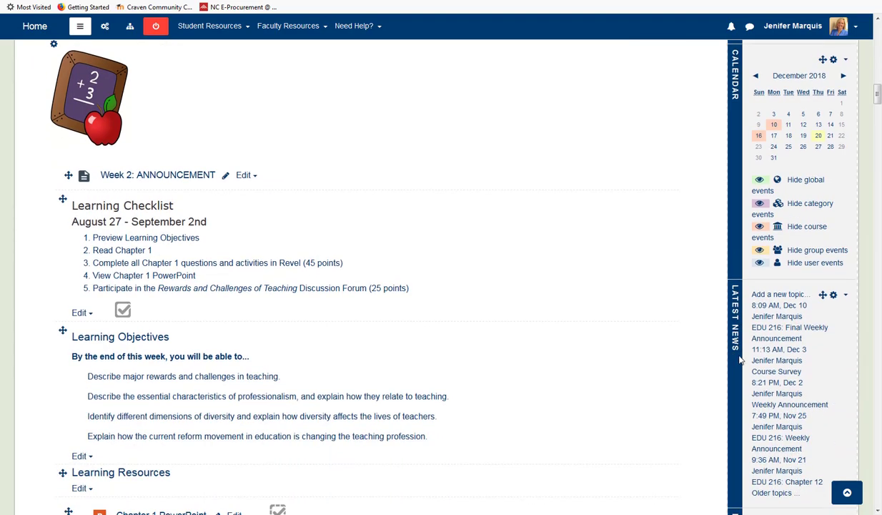
scroll(730, 357, down, 3)
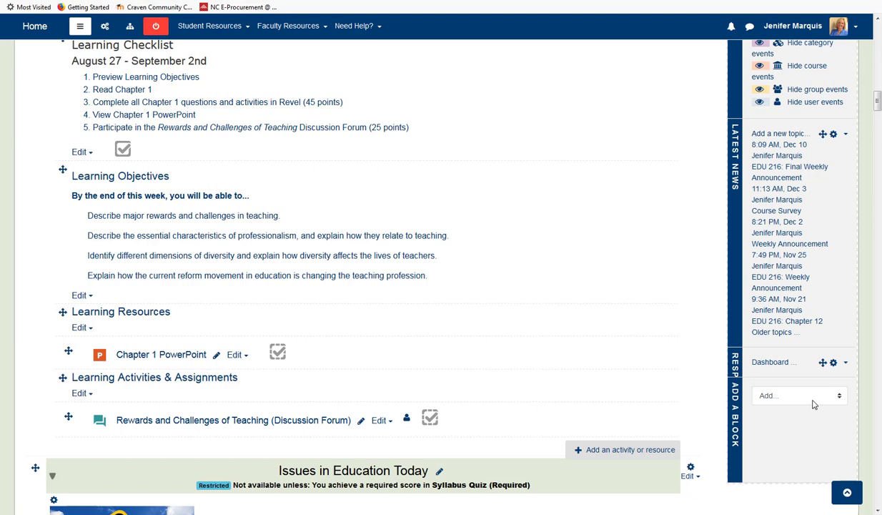
scroll(266, 449, up, 1)
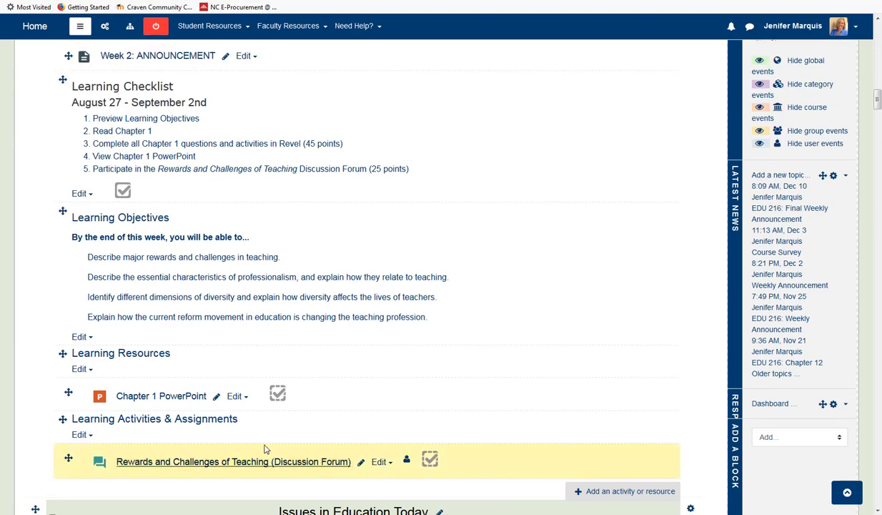
- Return to the site home page with the spring semester notice and Office 365 links
click(36, 26)
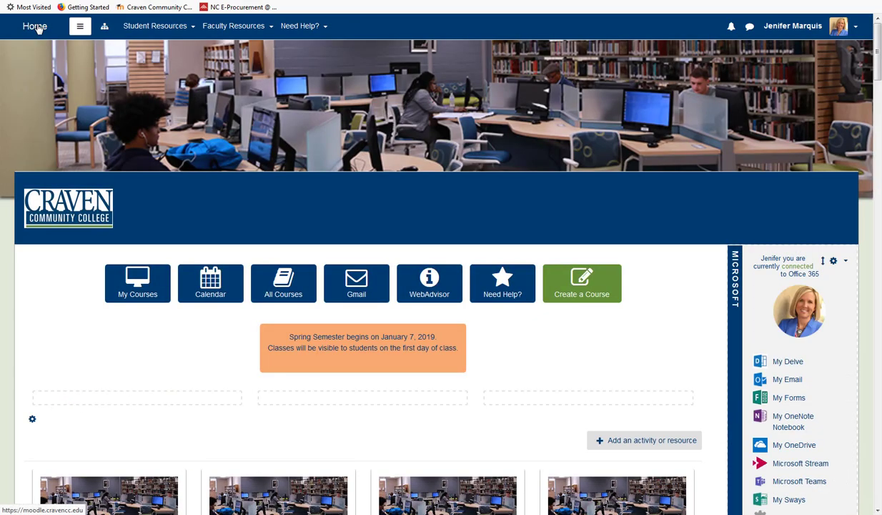